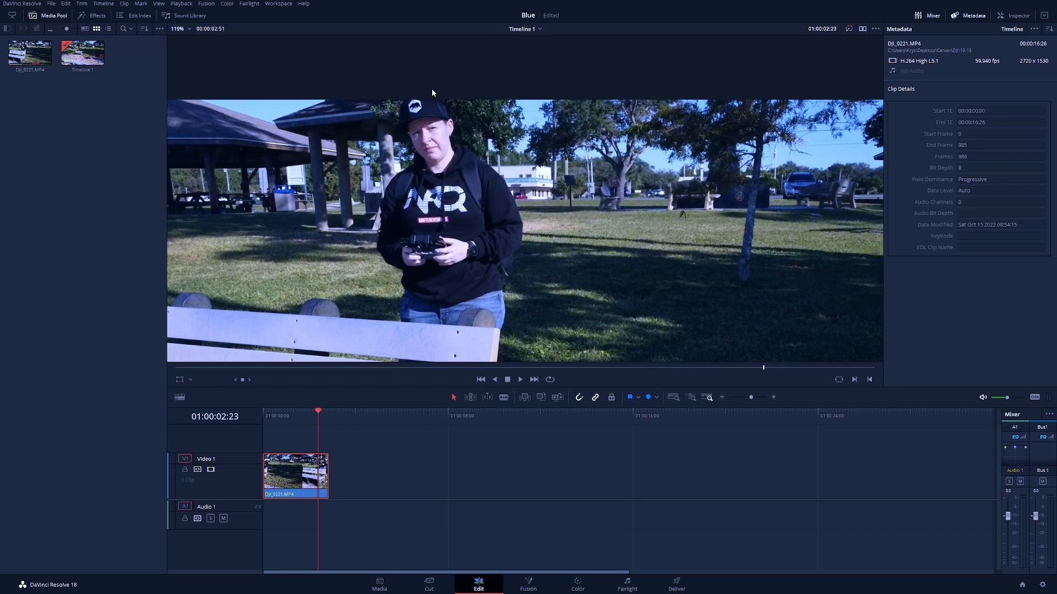
# Step the playhead back to 01:00:02:18, where the face is clearly seen, and switch to the Color page
pyautogui.press('Left')
pyautogui.press('Left')
pyautogui.press('Left')
pyautogui.press('Left')
pyautogui.press('Left')
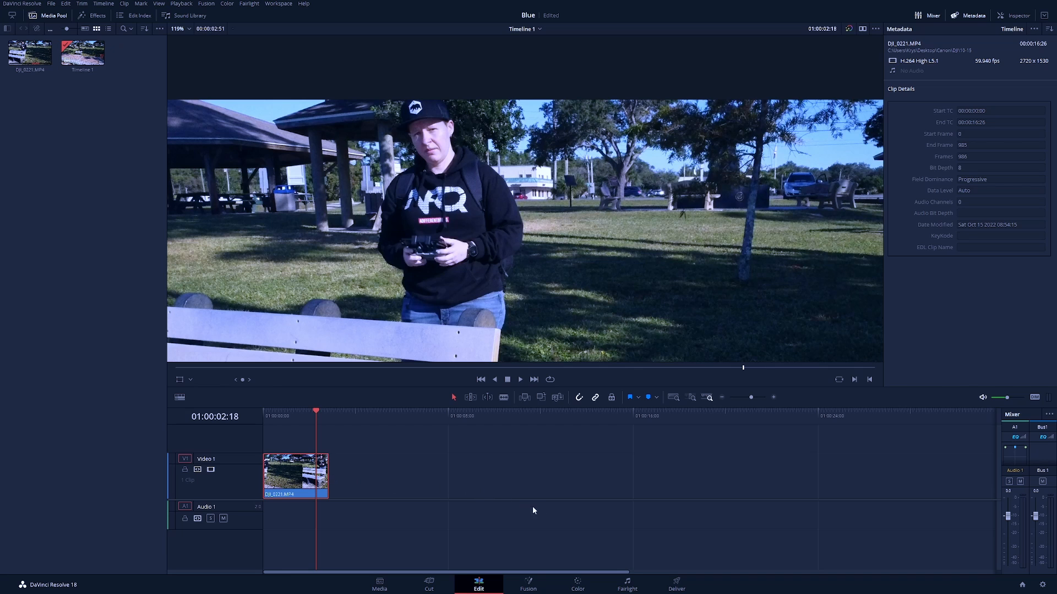
pyautogui.click(578, 585)
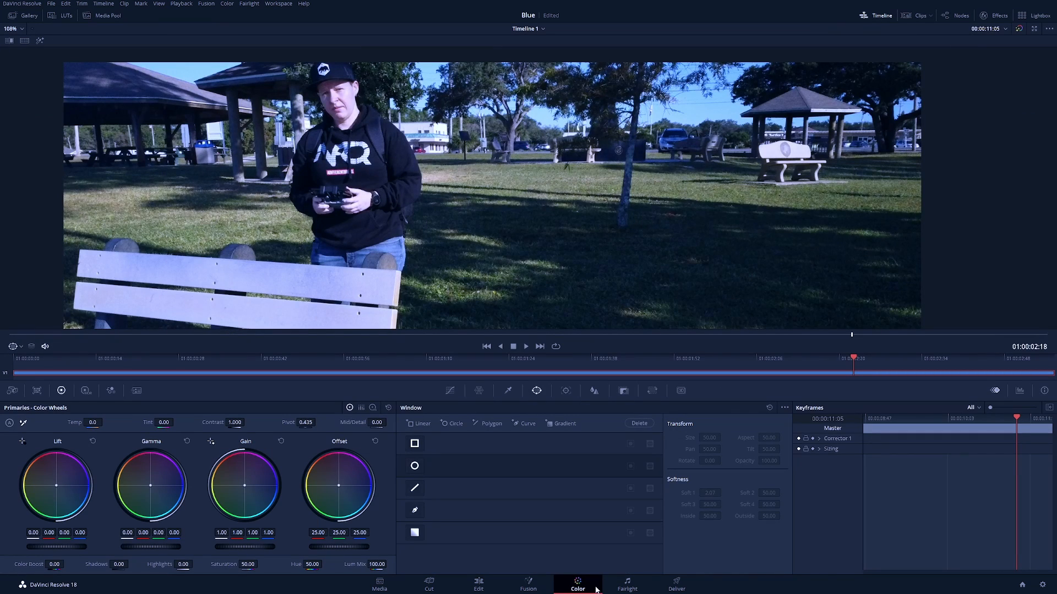
# Show the node graph beside the viewer and set the viewer's on-screen control to Power Window
pyautogui.click(961, 16)
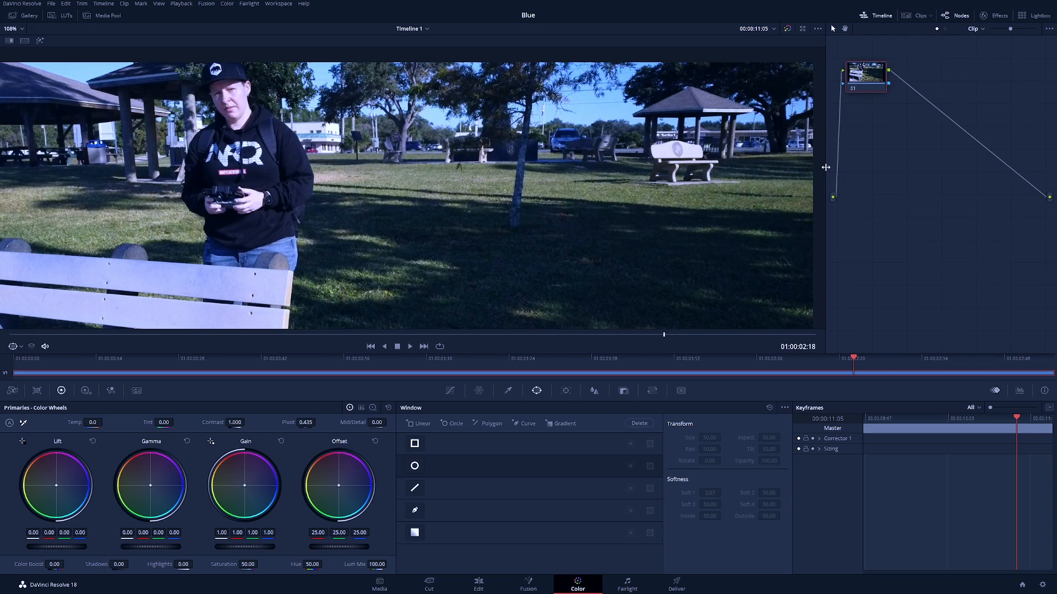
pyautogui.moveTo(826, 167)
pyautogui.mouseDown()
pyautogui.moveTo(776, 164)
pyautogui.moveTo(851, 160)
pyautogui.moveTo(795, 160)
pyautogui.moveTo(840, 155)
pyautogui.mouseUp()
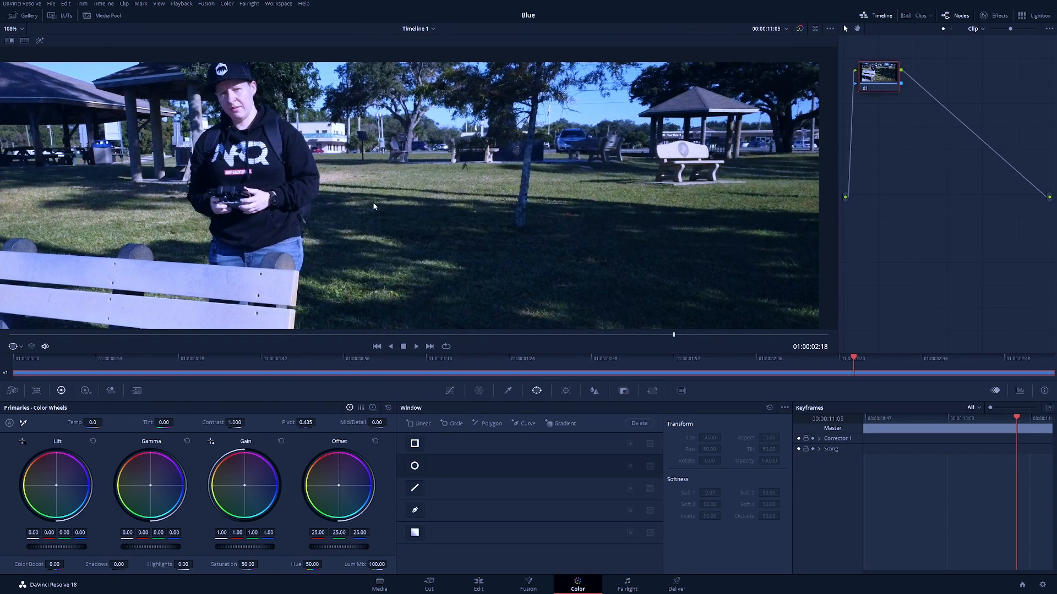
pyautogui.moveTo(373, 204); pyautogui.dragTo(574, 207)
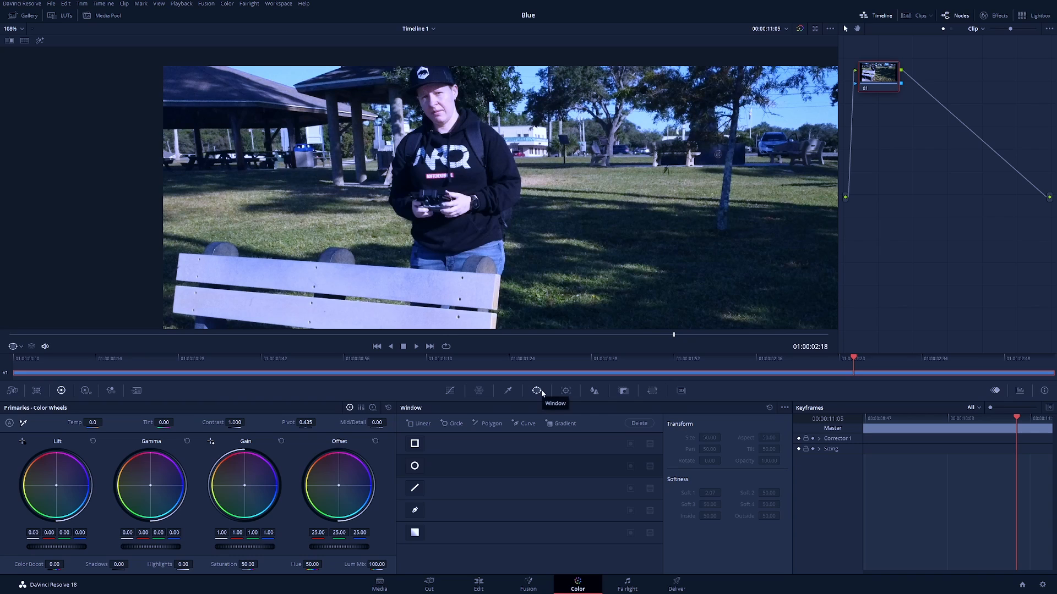
pyautogui.click(22, 348)
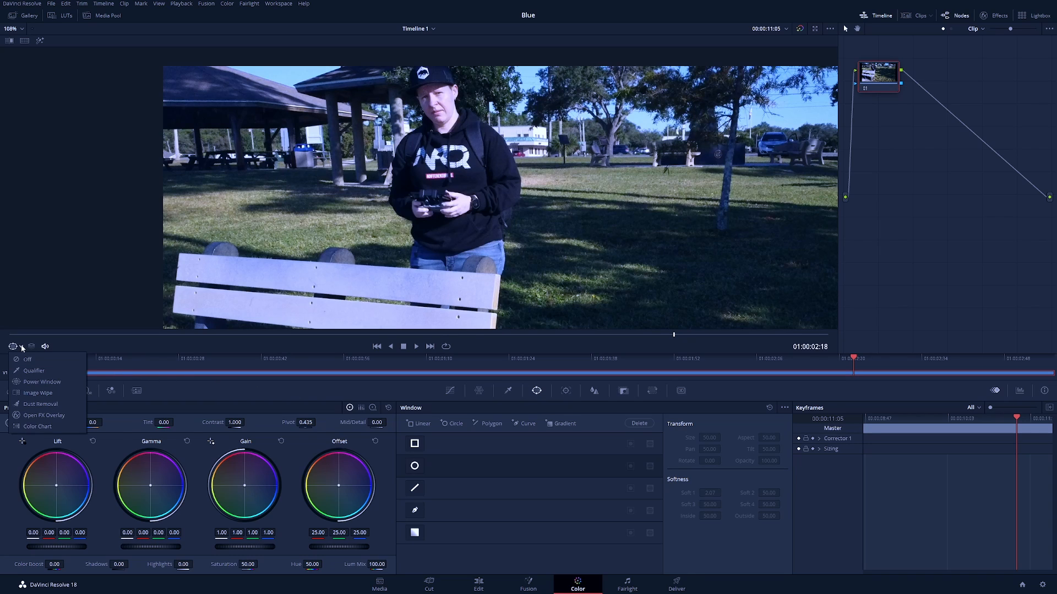
pyautogui.click(73, 382)
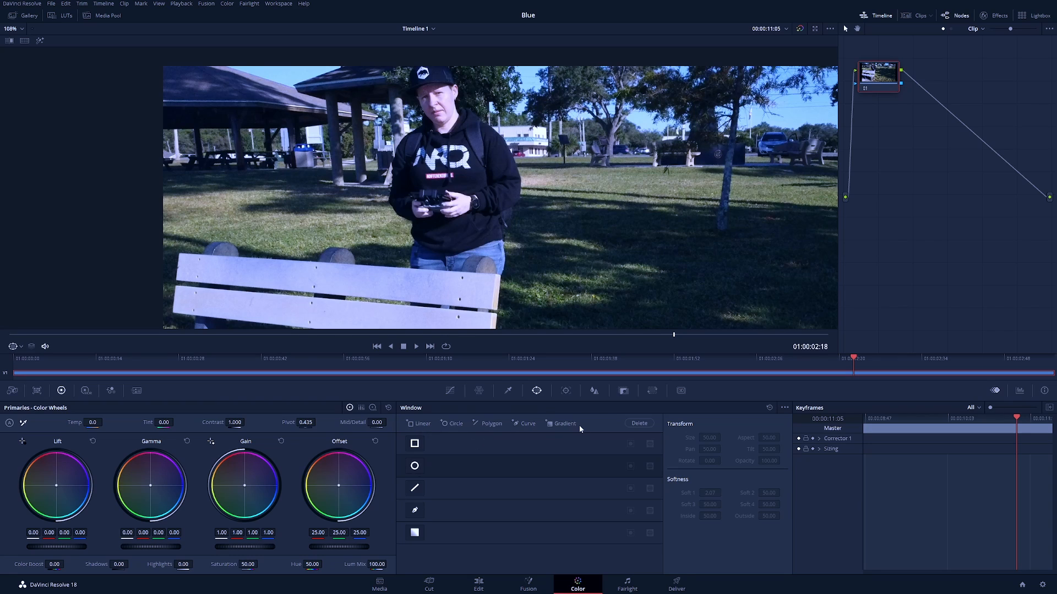
# Add a circular window over the person's face and shrink it to an oval of about size 27.76 and aspect 30.83
pyautogui.click(416, 467)
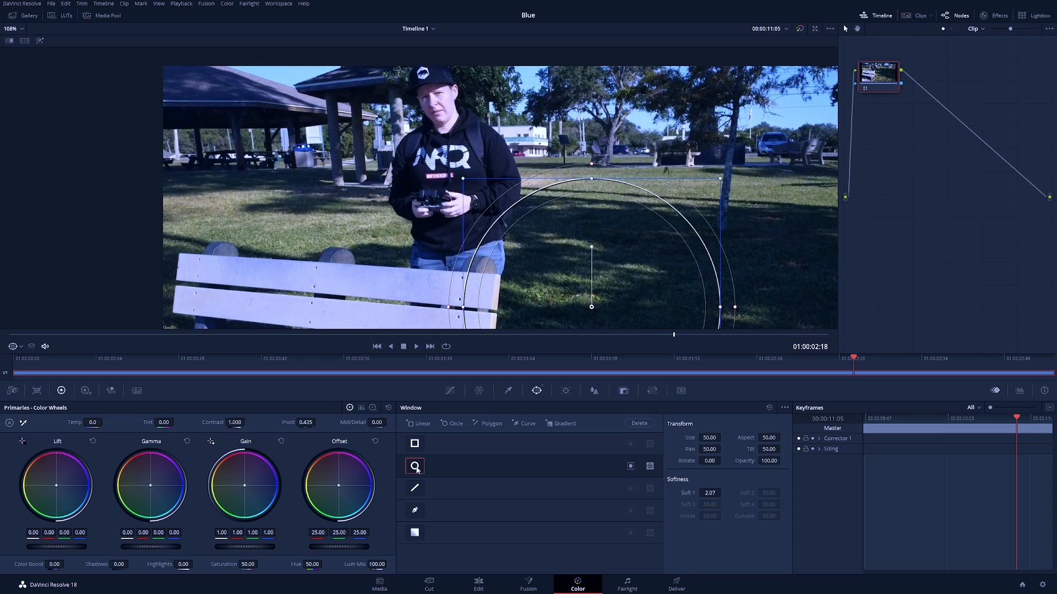
pyautogui.moveTo(598, 308); pyautogui.dragTo(439, 104)
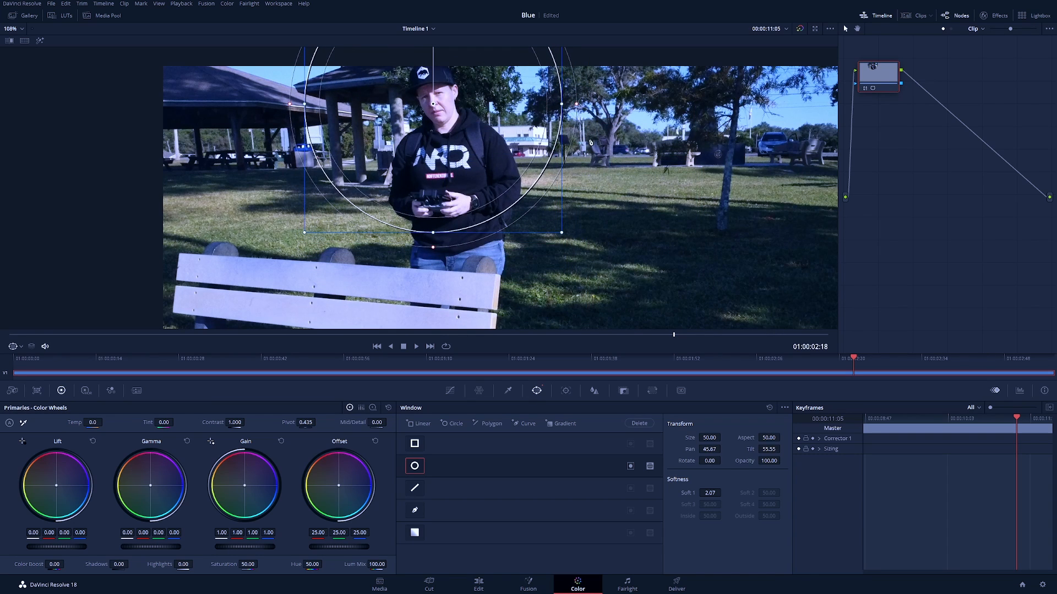
pyautogui.scroll(3, 659, 227)
pyautogui.moveTo(630, 257); pyautogui.dragTo(564, 261)
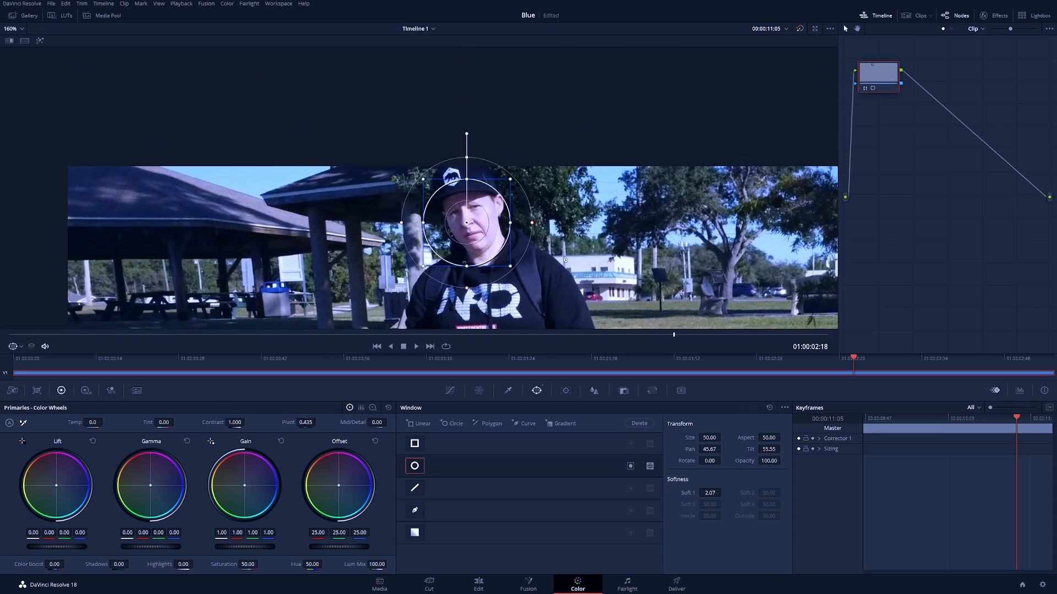
pyautogui.scroll(3, 563, 232)
pyautogui.moveTo(492, 251); pyautogui.dragTo(504, 247)
pyautogui.moveTo(570, 237); pyautogui.dragTo(541, 238)
pyautogui.moveTo(505, 171); pyautogui.dragTo(504, 178)
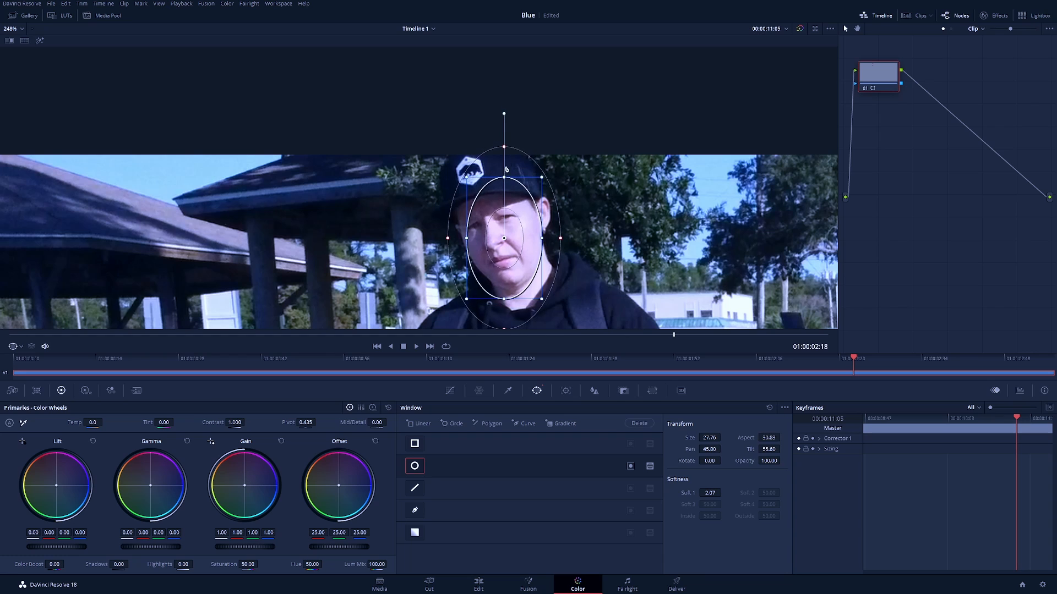
# Fit the oval window to the tilted face with rotation about -14.17, aspect about 37.15 and softness about 0.65
pyautogui.moveTo(504, 114); pyautogui.dragTo(484, 119)
pyautogui.moveTo(498, 237); pyautogui.dragTo(508, 264)
pyautogui.moveTo(479, 176); pyautogui.dragTo(482, 187)
pyautogui.moveTo(551, 223); pyautogui.dragTo(537, 226)
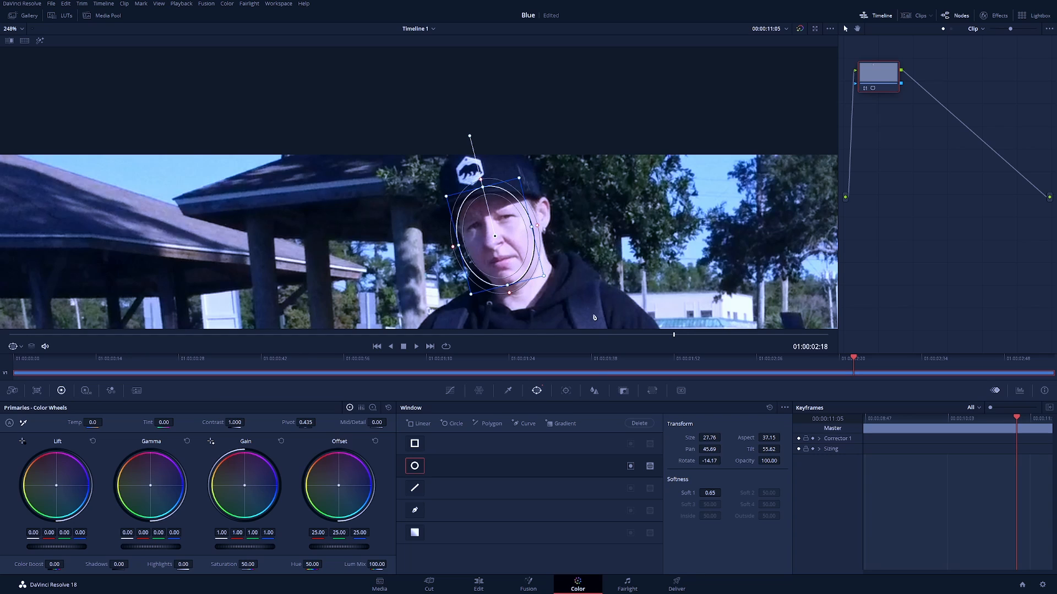
# Blur the face inside the window with a linked RGB blur radius of about 0.84
pyautogui.click(594, 391)
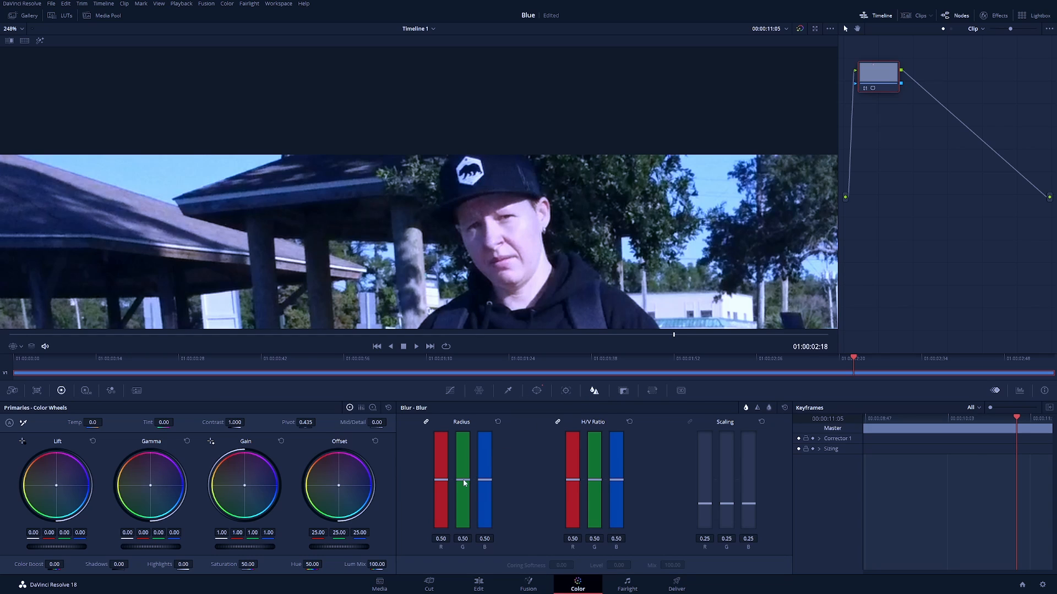
pyautogui.moveTo(464, 483); pyautogui.dragTo(467, 455)
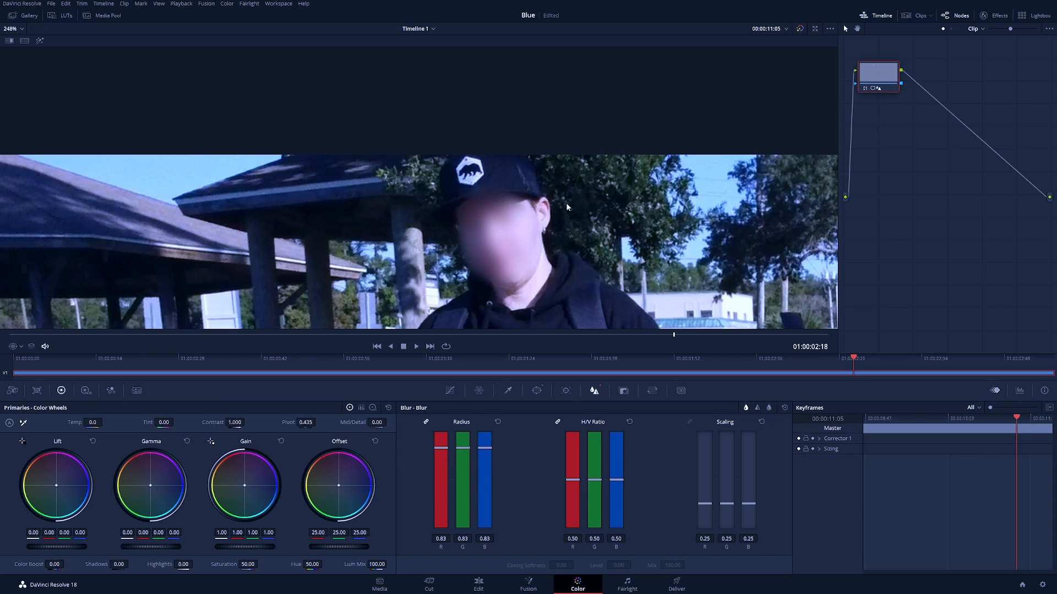
pyautogui.scroll(-3, 565, 203)
# Track the face window both forward and backward through the clip and play back the tracked blur
pyautogui.press('Left')
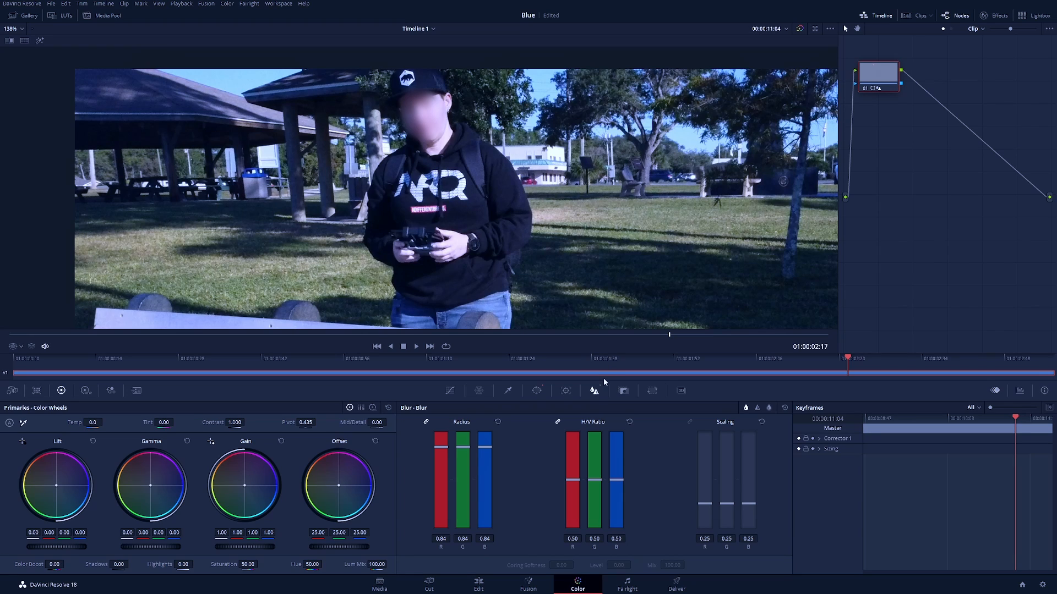
pyautogui.click(567, 392)
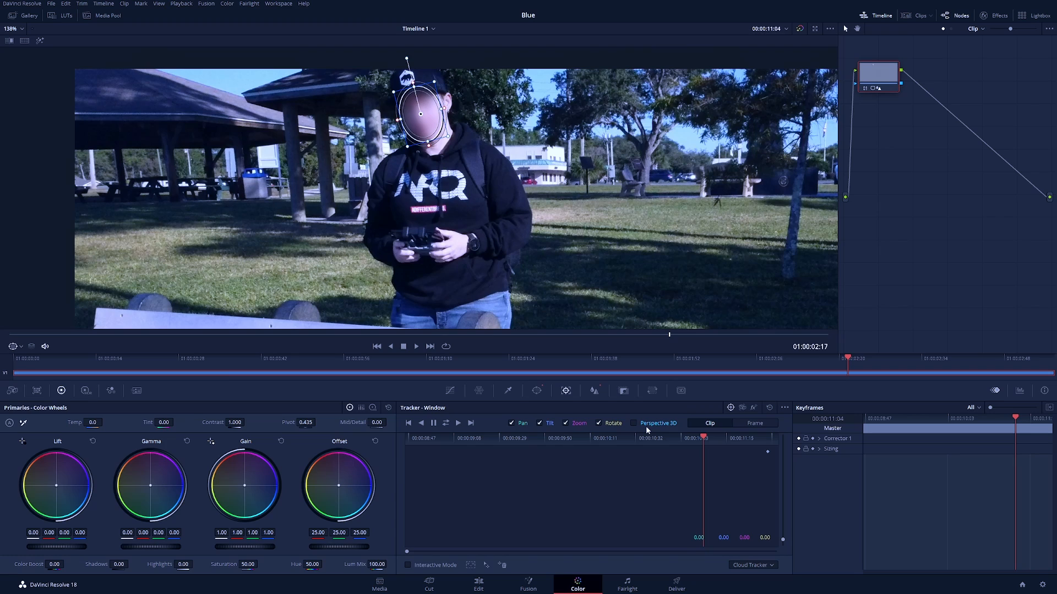
pyautogui.click(446, 423)
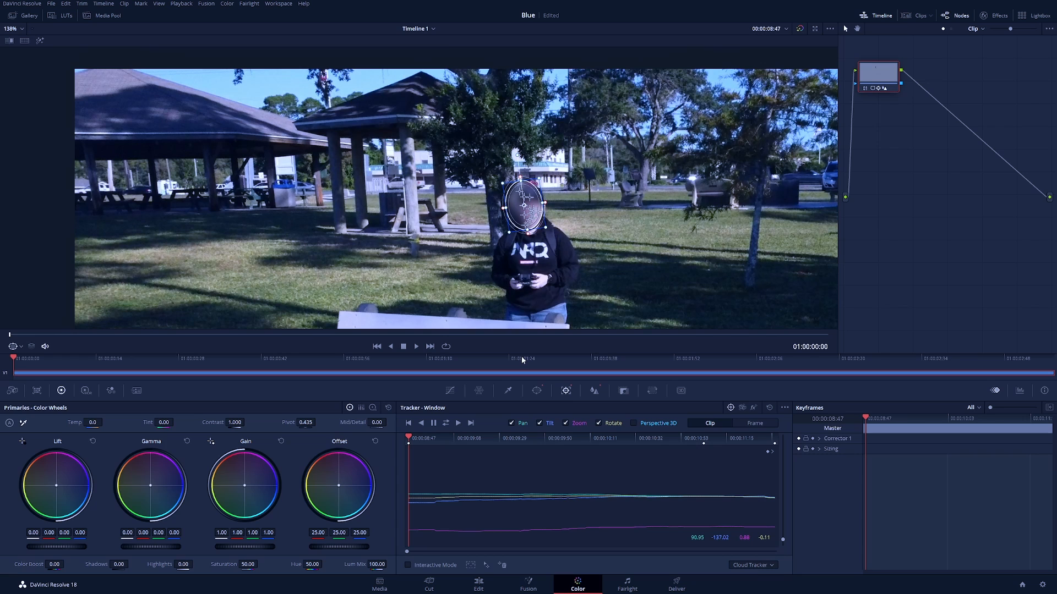
pyautogui.click(417, 347)
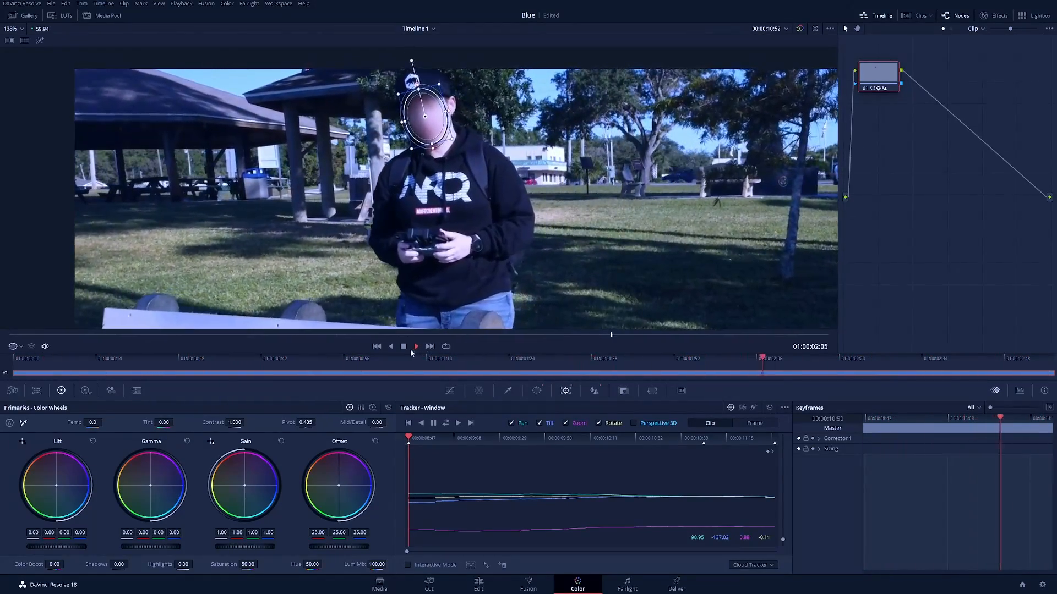
pyautogui.click(408, 346)
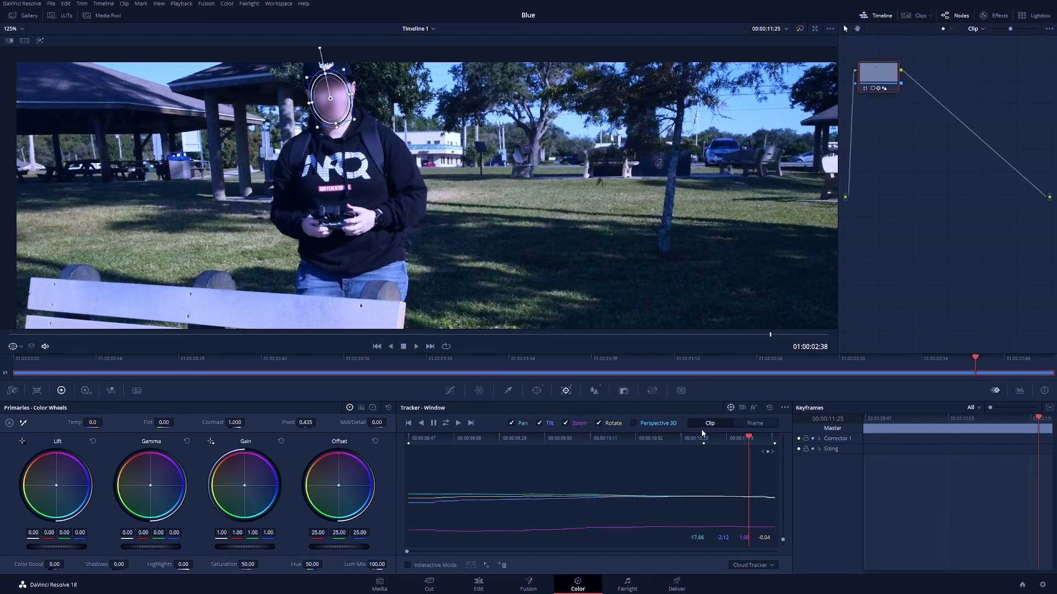
# Set the tracker to Frame mode and shift the window onto the face at 01:00:01:53
pyautogui.click(766, 426)
pyautogui.scroll(5, 397, 143)
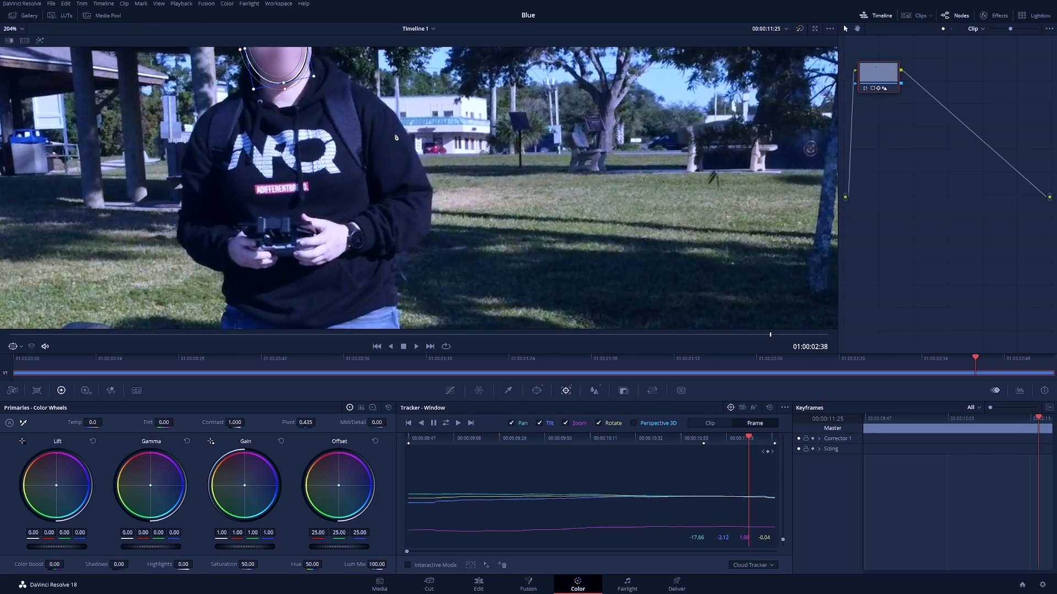
pyautogui.scroll(3, 535, 244)
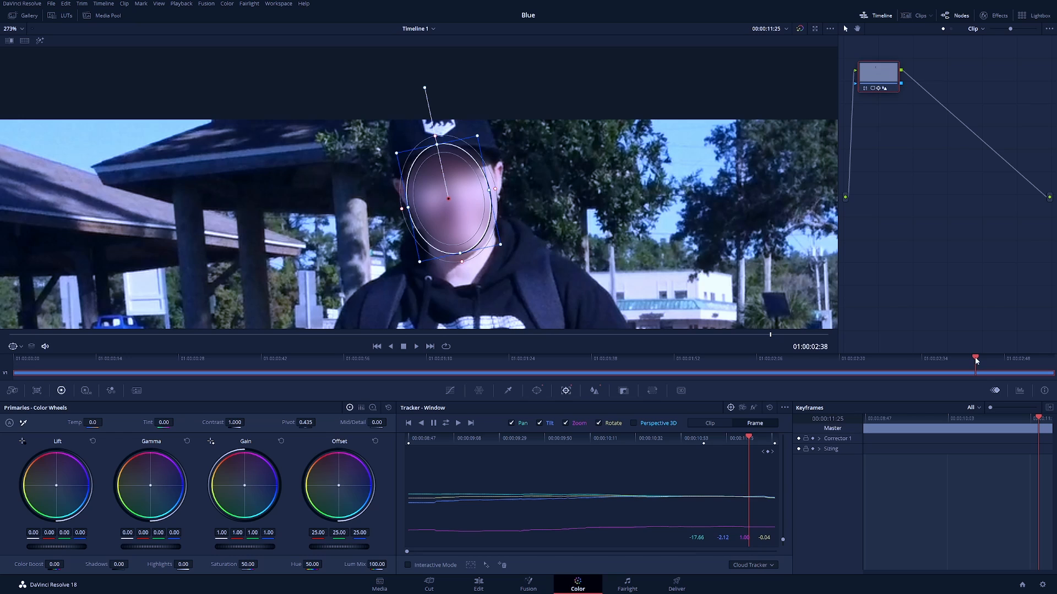
pyautogui.moveTo(975, 358); pyautogui.dragTo(702, 383)
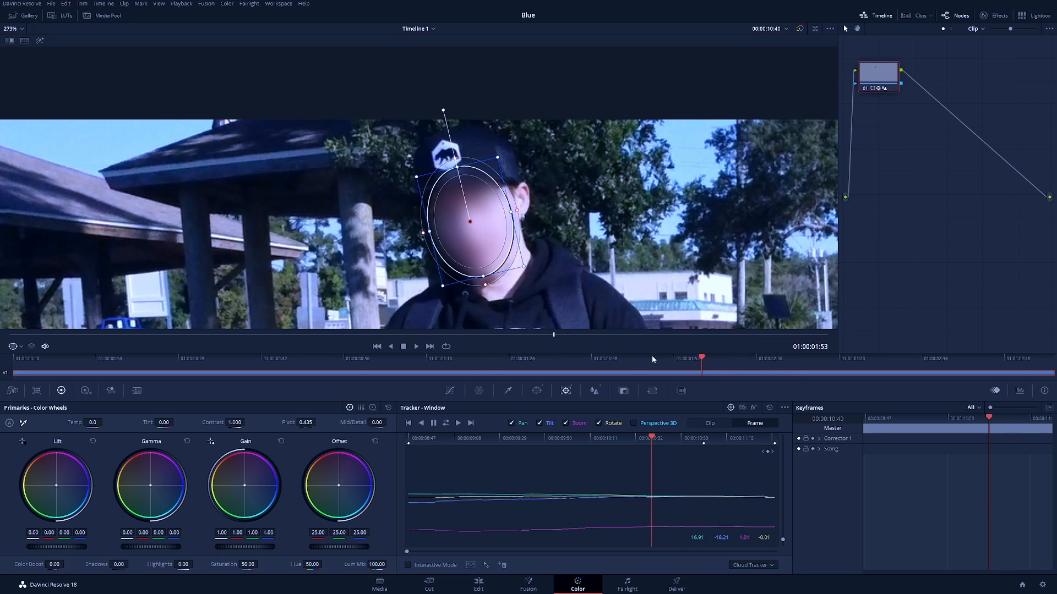
pyautogui.moveTo(457, 170); pyautogui.dragTo(458, 172)
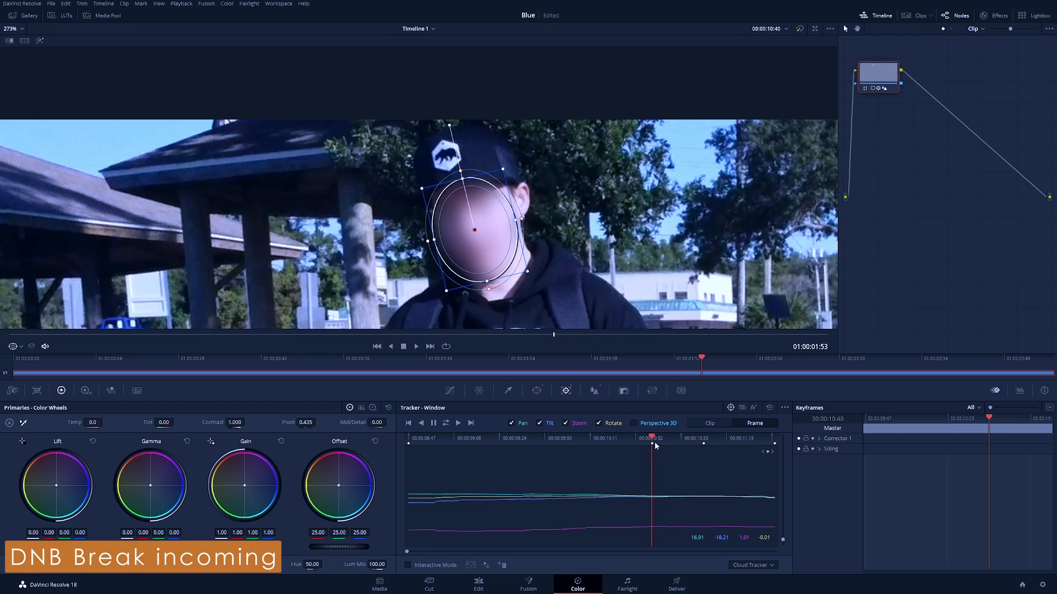
# Realign the tracked window over the face at 01:00:01:12
pyautogui.moveTo(703, 359); pyautogui.dragTo(452, 359)
pyautogui.moveTo(479, 271); pyautogui.dragTo(419, 162)
pyautogui.moveTo(428, 202); pyautogui.dragTo(428, 201)
pyautogui.moveTo(420, 162); pyautogui.dragTo(417, 159)
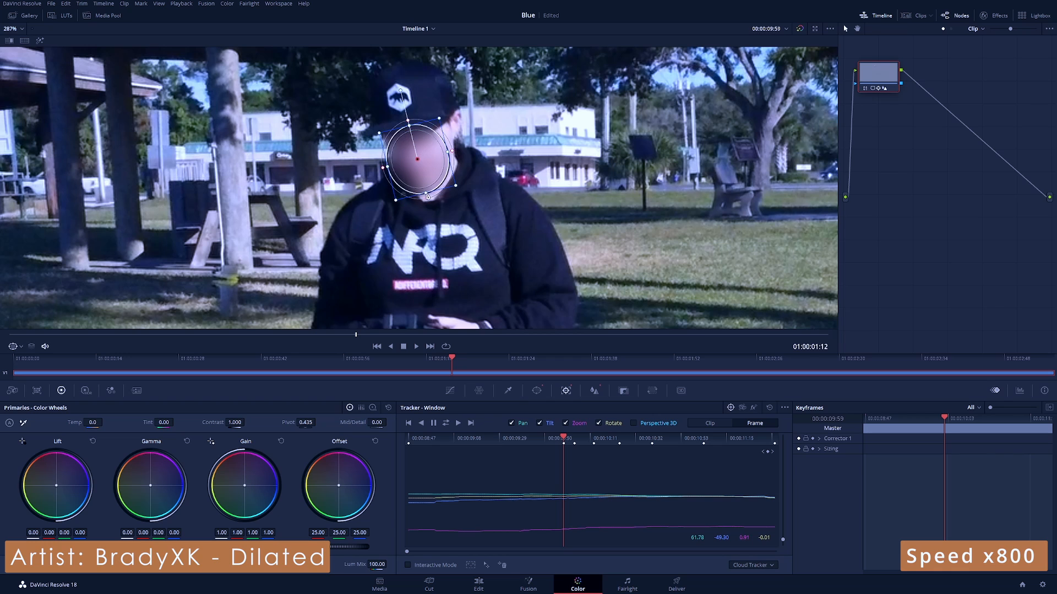
# Correct the window's position on the face at two earlier frames and return to the start of the clip
pyautogui.moveTo(452, 358); pyautogui.dragTo(428, 358)
pyautogui.moveTo(425, 167); pyautogui.dragTo(424, 172)
pyautogui.moveTo(428, 358); pyautogui.dragTo(251, 360)
pyautogui.moveTo(469, 223); pyautogui.dragTo(472, 225)
pyautogui.moveTo(252, 358); pyautogui.dragTo(20, 359)
pyautogui.press('Left')
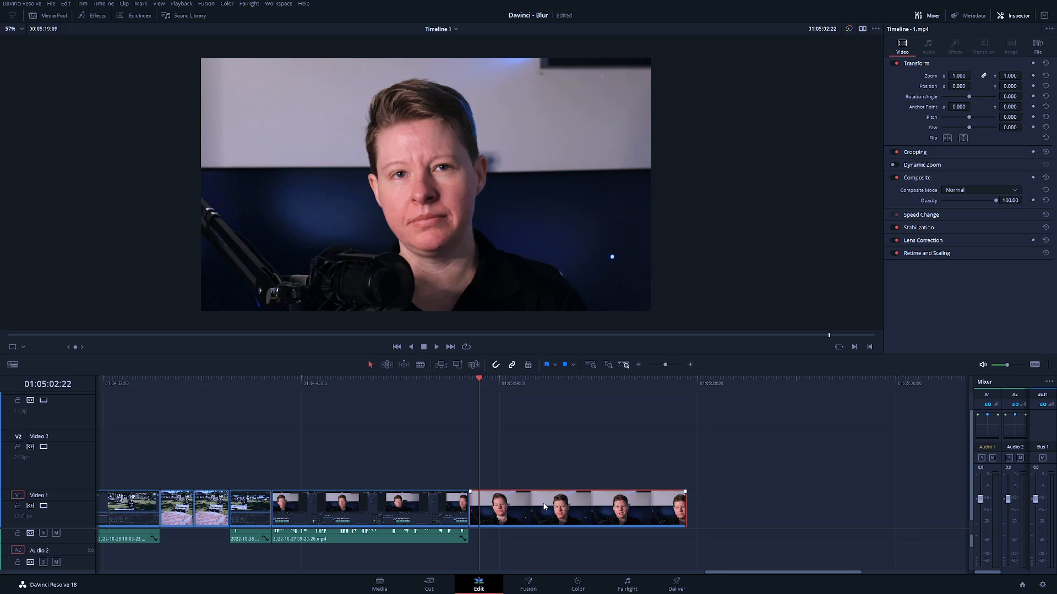
# Open the close-up portrait clip on the Color page and add a circular window to its node
pyautogui.click(587, 588)
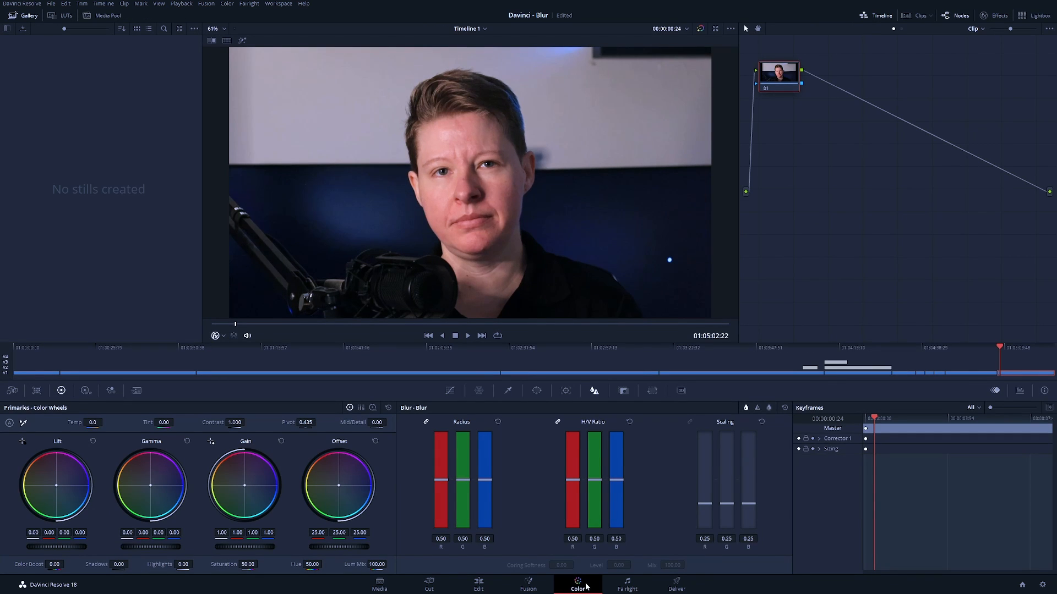
pyautogui.click(537, 391)
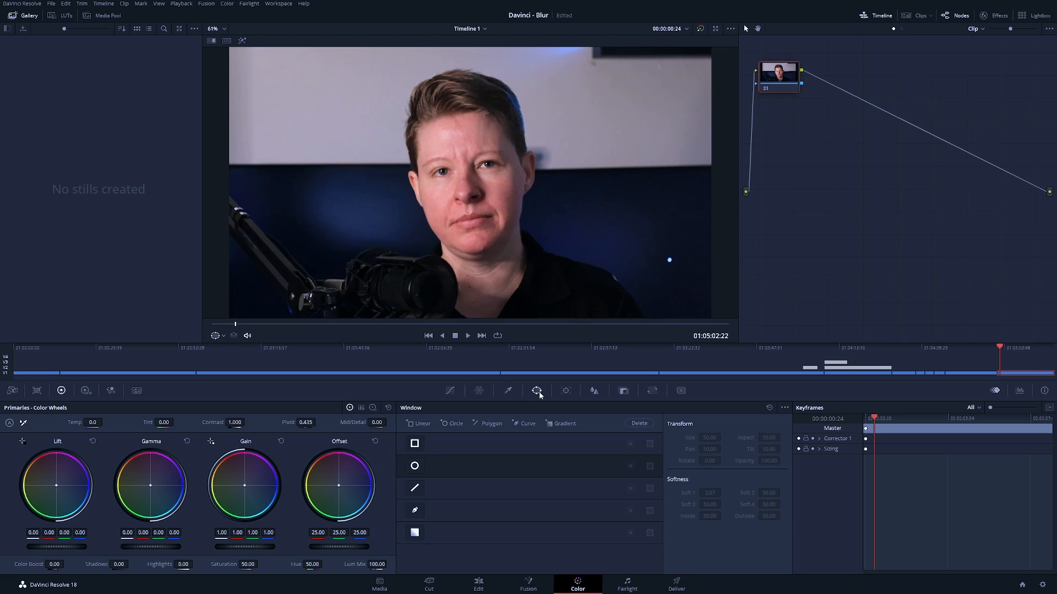
pyautogui.click(416, 467)
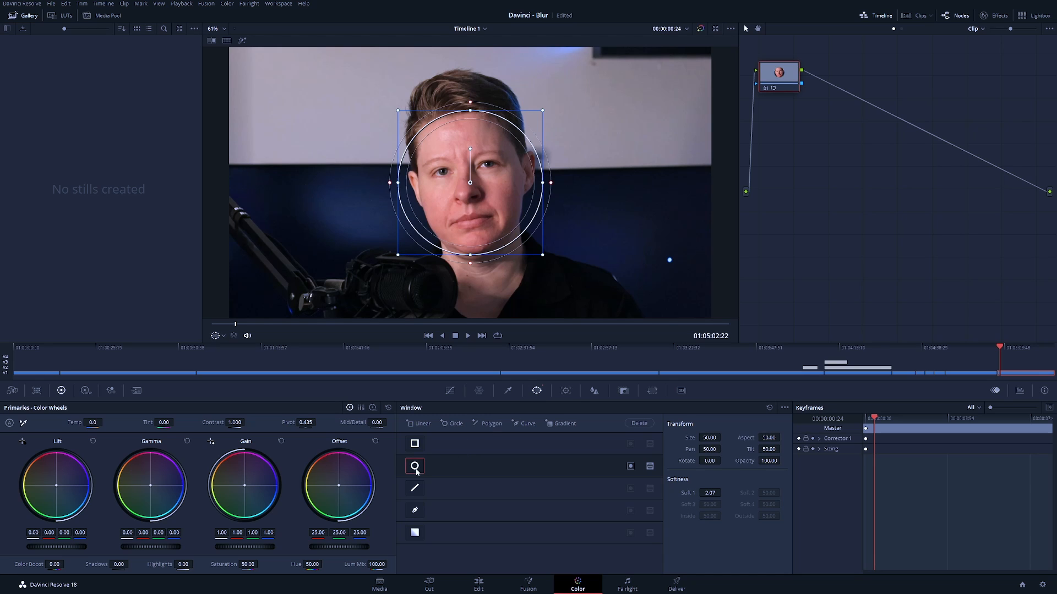
# Shape the window into an oval around the face with aspect about 34.10 and rotation about -13.77
pyautogui.moveTo(542, 183); pyautogui.dragTo(523, 182)
pyautogui.moveTo(467, 150); pyautogui.dragTo(463, 148)
pyautogui.moveTo(463, 205); pyautogui.dragTo(461, 203)
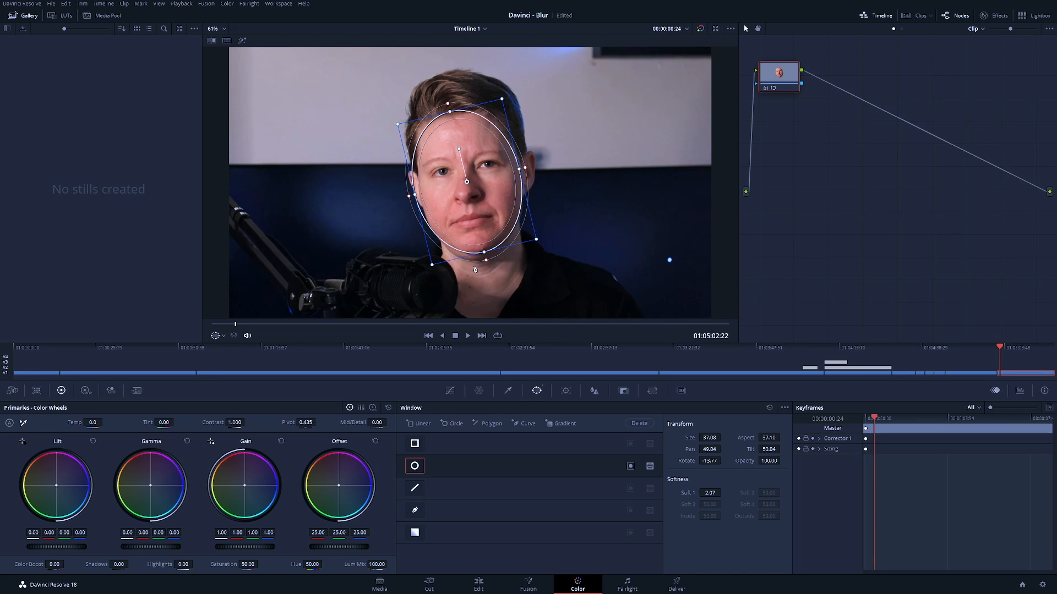
pyautogui.moveTo(483, 252); pyautogui.dragTo(486, 258)
pyautogui.moveTo(481, 209); pyautogui.dragTo(482, 210)
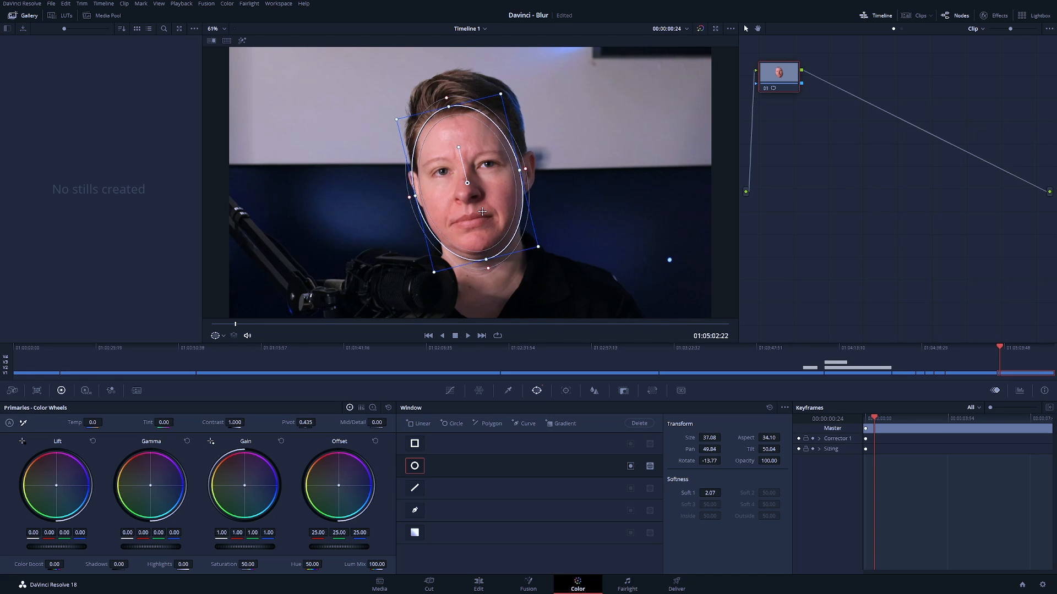
# Blur the windowed face with a linked RGB blur radius of about 1.08
pyautogui.click(596, 392)
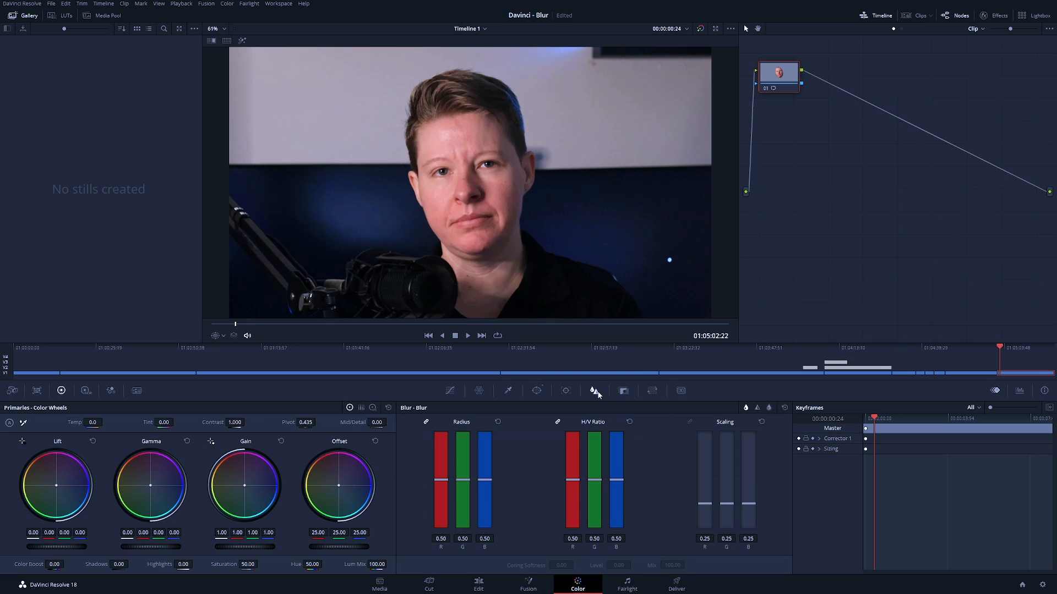
pyautogui.moveTo(466, 483); pyautogui.dragTo(462, 422)
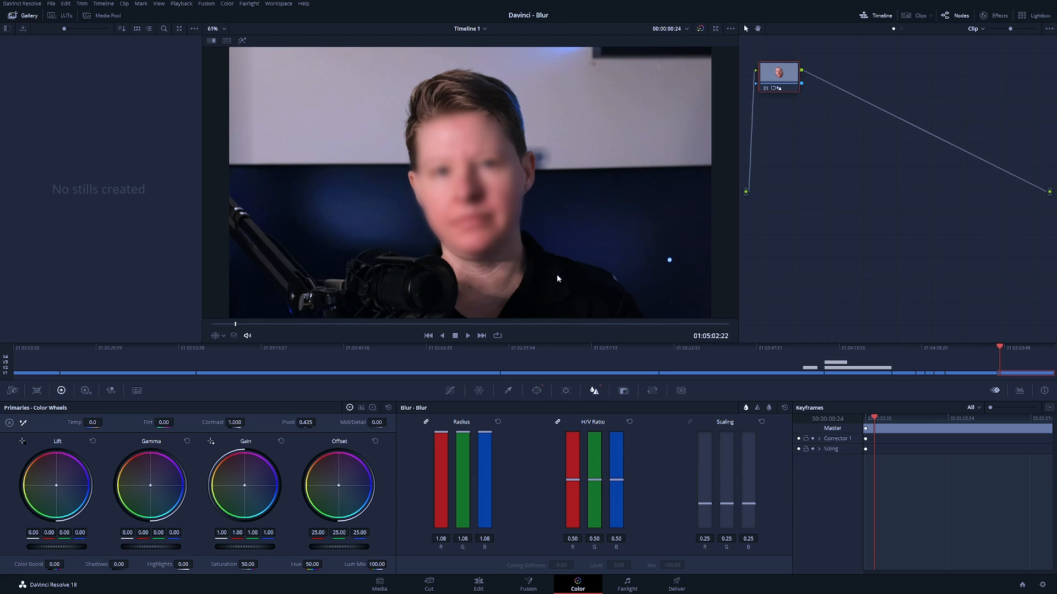
# Apply the Mosaic Blur effect to the face node with pixel frequency about 27.7 and aliasing about 1.596
pyautogui.click(1000, 16)
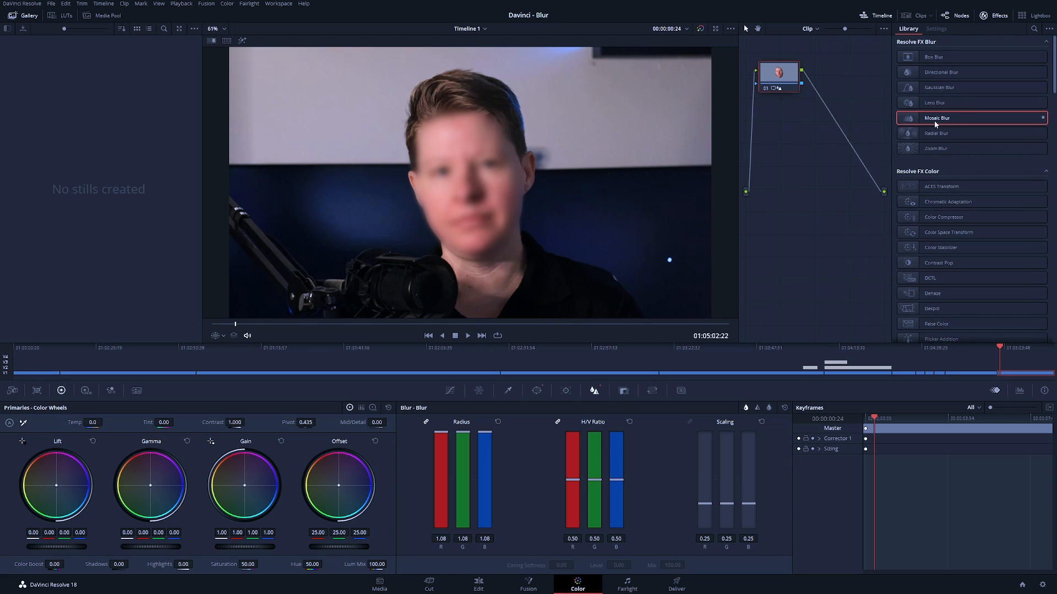
pyautogui.moveTo(937, 118); pyautogui.dragTo(777, 80)
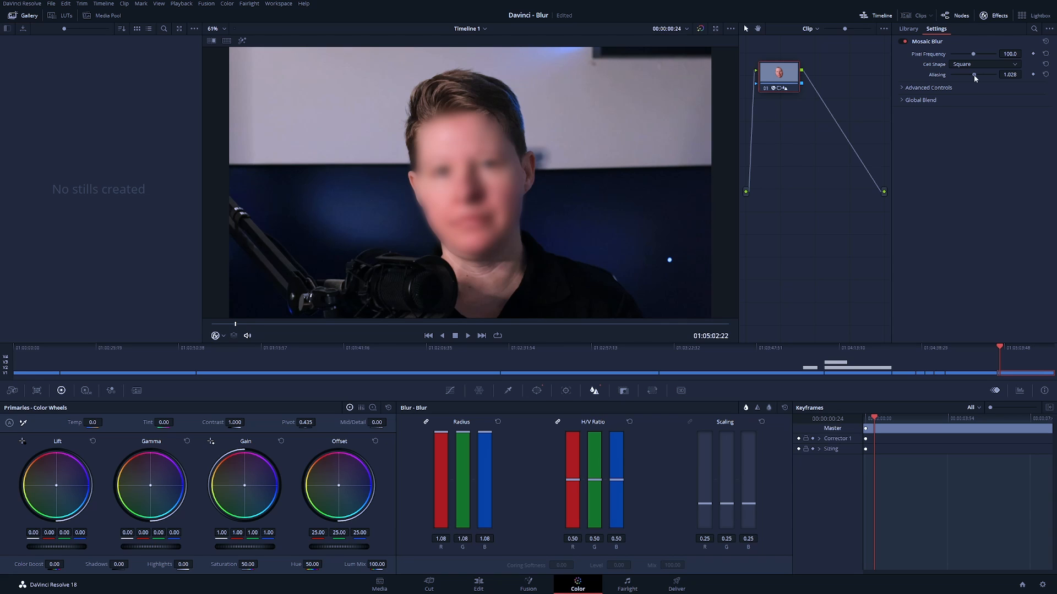
pyautogui.moveTo(981, 75); pyautogui.dragTo(958, 56)
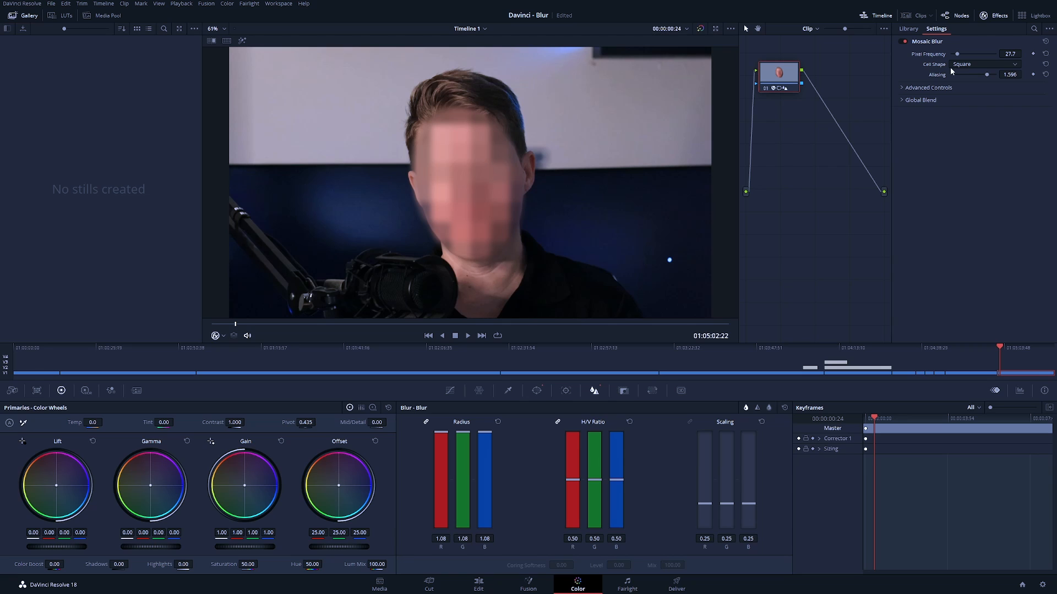
# Track the oval face window forward and backward through the portrait clip and review the track in Frame mode up to the last frame
pyautogui.click(567, 391)
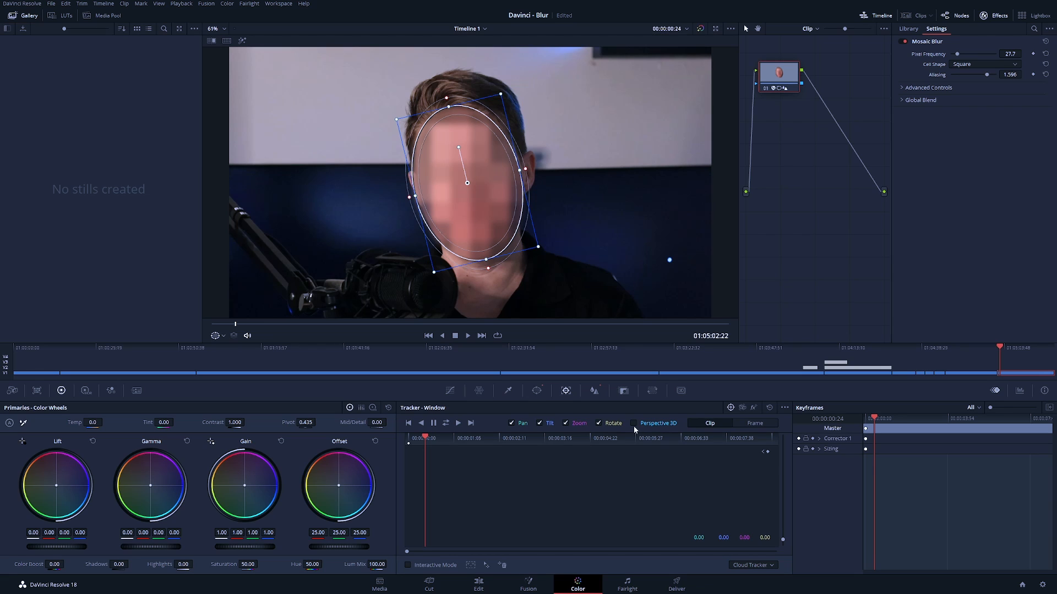
pyautogui.click(447, 425)
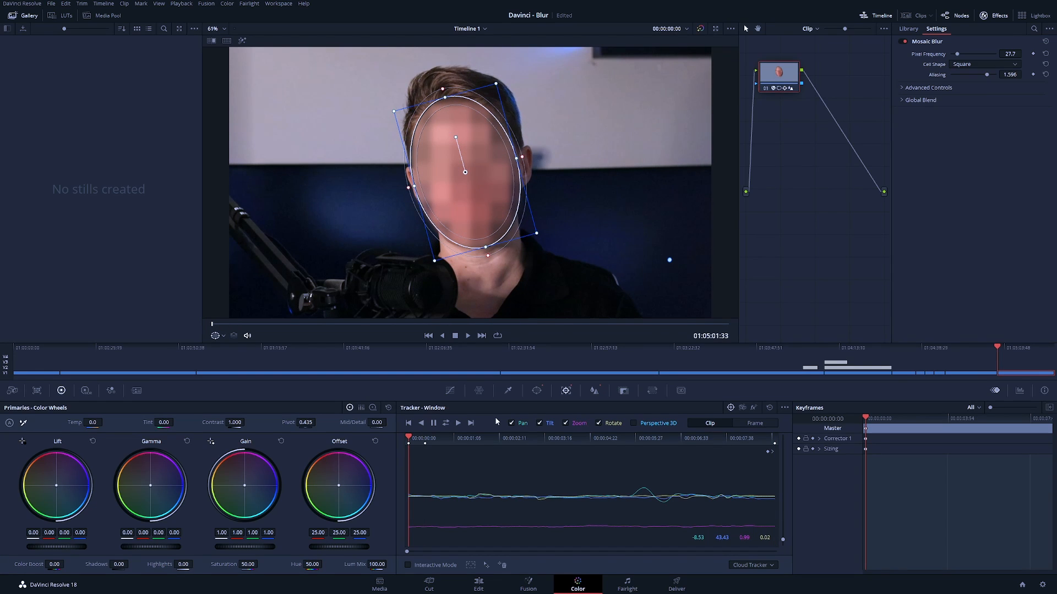
pyautogui.click(767, 425)
pyautogui.moveTo(410, 438); pyautogui.dragTo(774, 436)
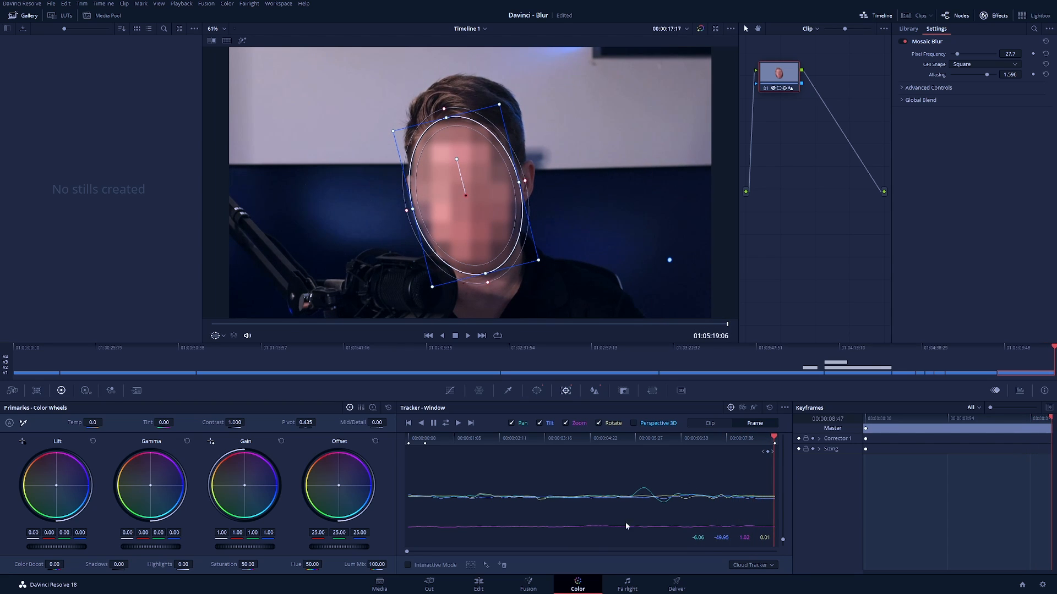
# Play the portrait clip from its start on the Edit page to check the tracked, pixelated face
pyautogui.click(479, 585)
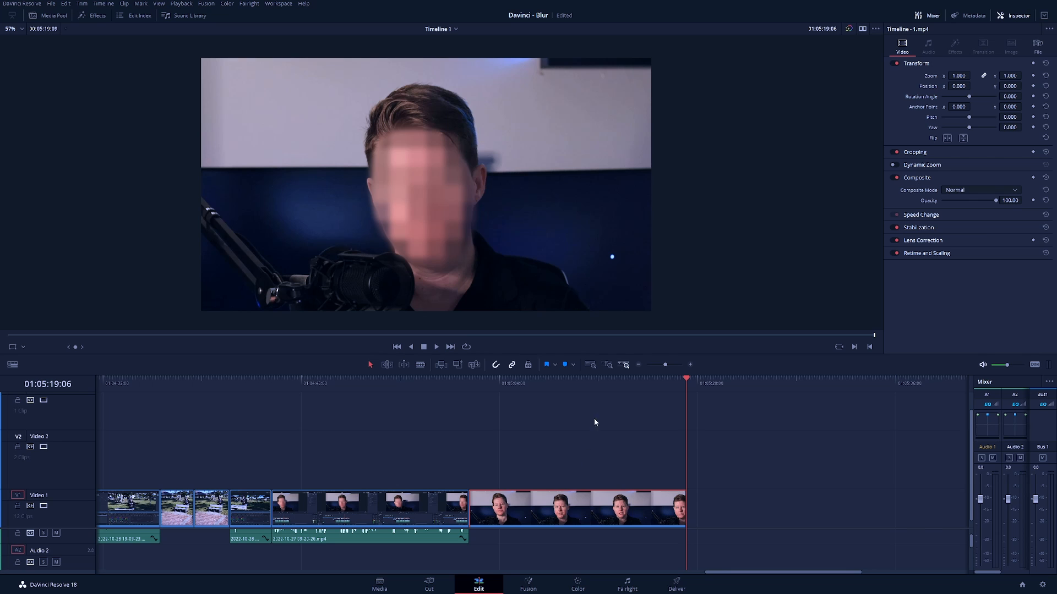
pyautogui.moveTo(609, 380); pyautogui.dragTo(476, 404)
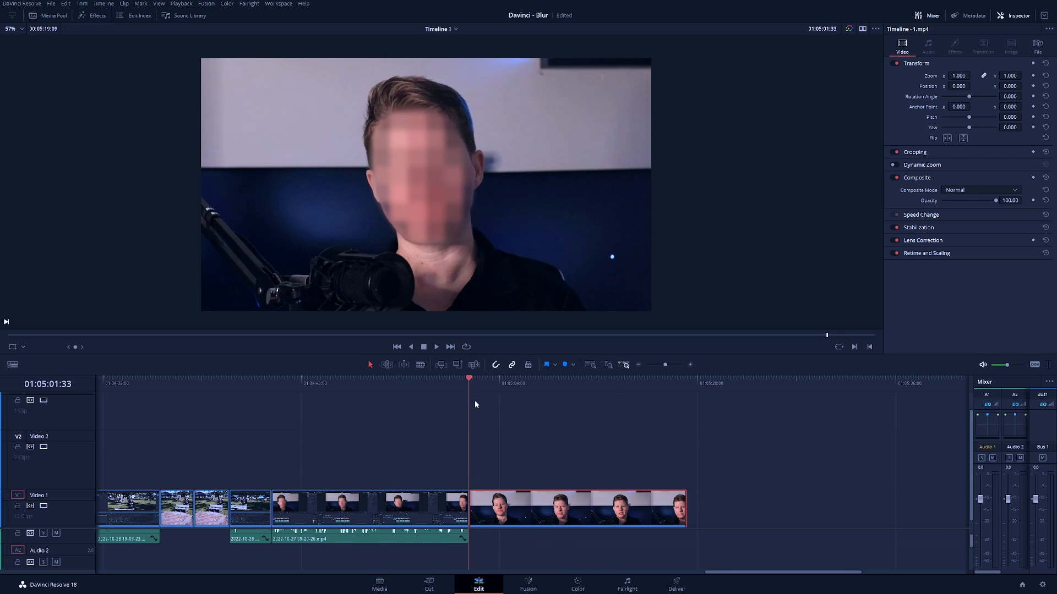
pyautogui.click(437, 348)
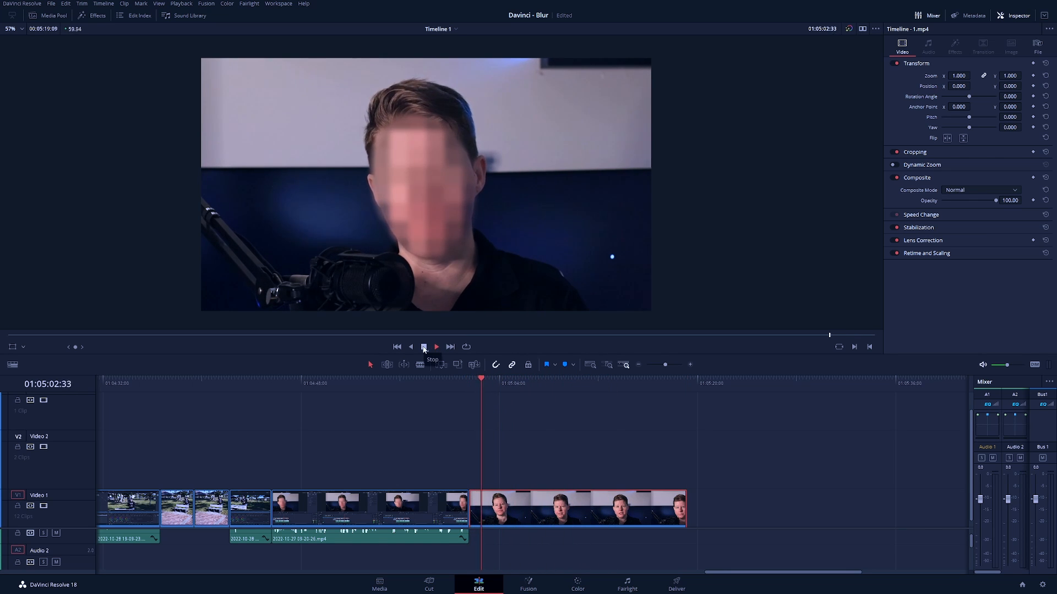